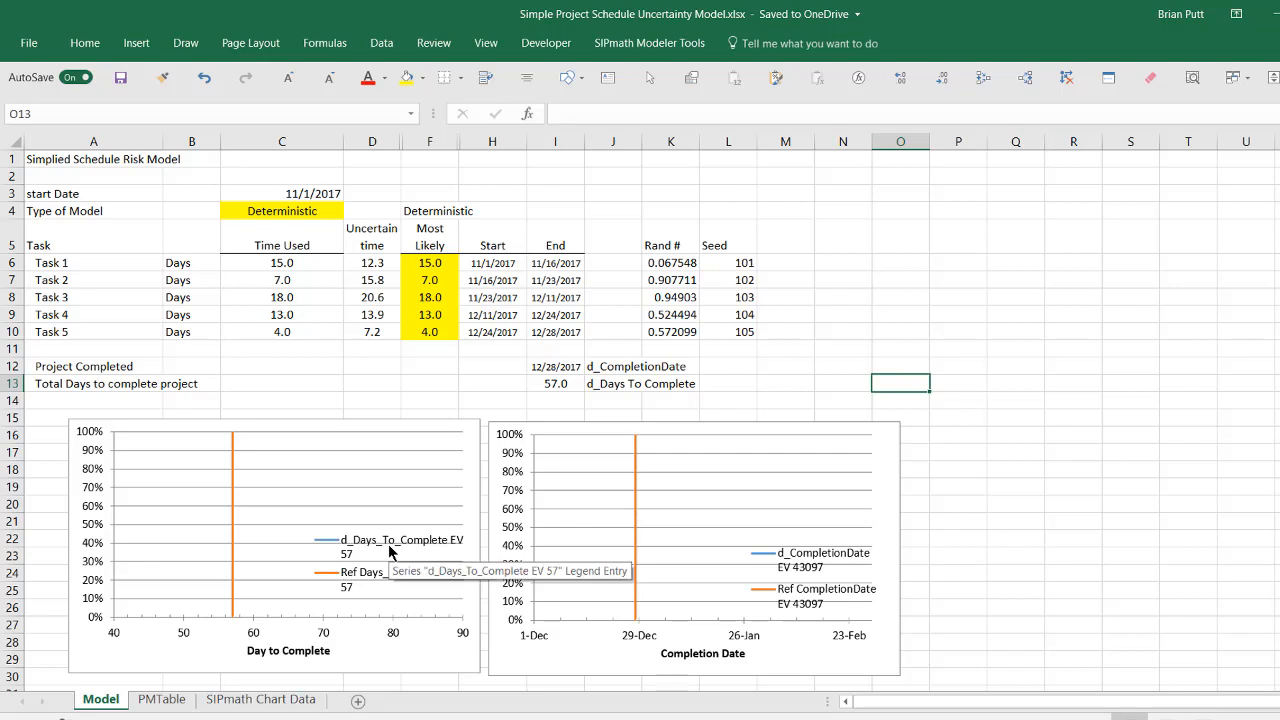
- Unhide the columns hidden between D and H so the Min Time and Max Time inputs are available
{"action": "left_click_drag", "start_coordinate": [372, 141], "coordinate": [463, 142]}
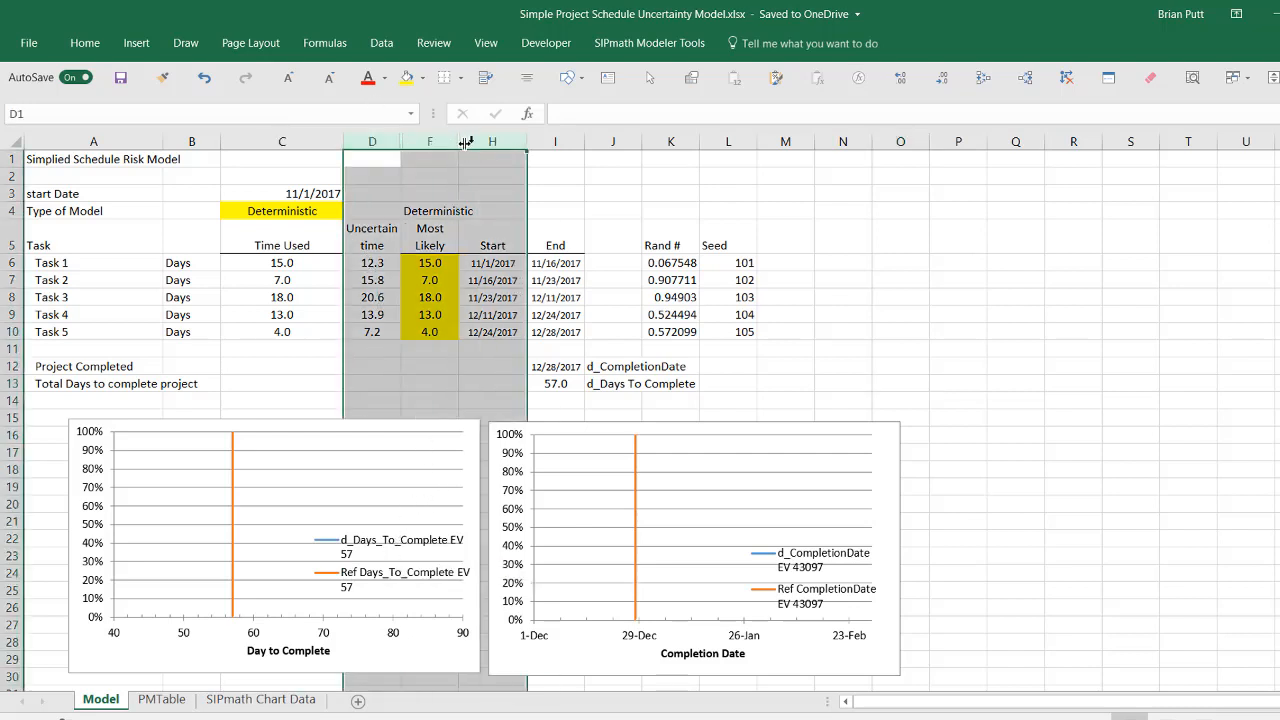
{"action": "right_click", "coordinate": [473, 146]}
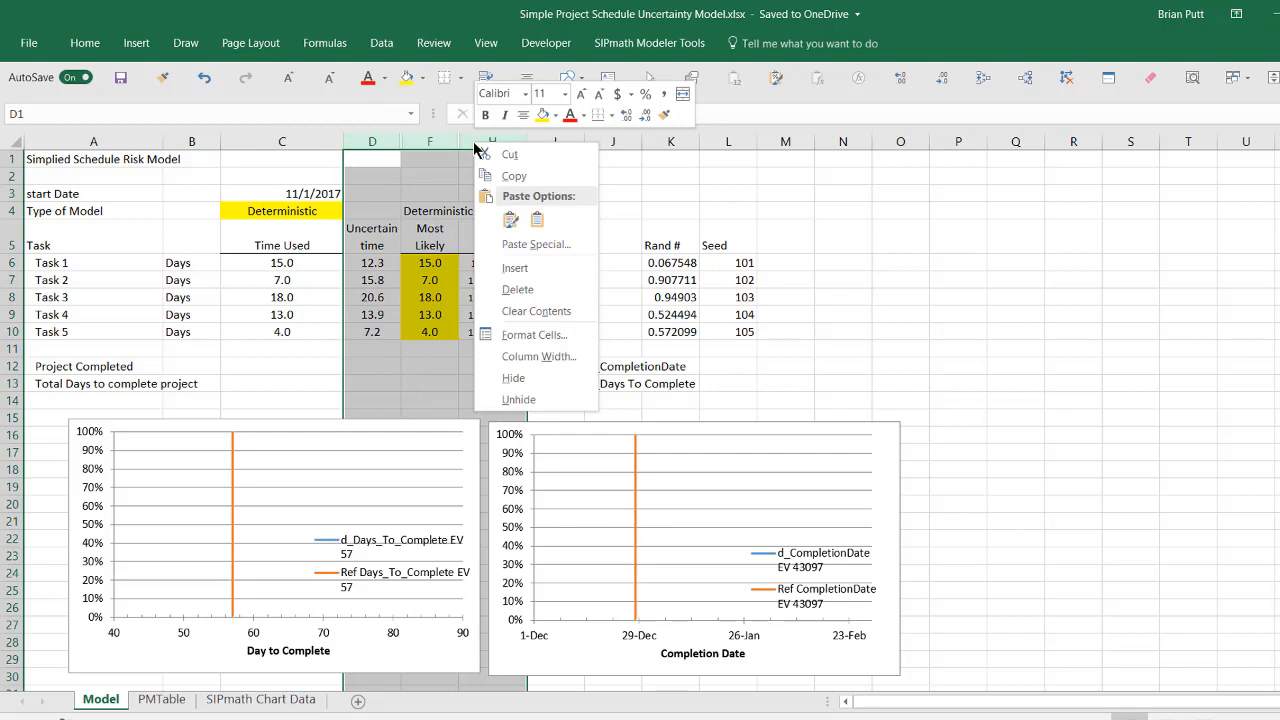
{"action": "left_click", "coordinate": [517, 402]}
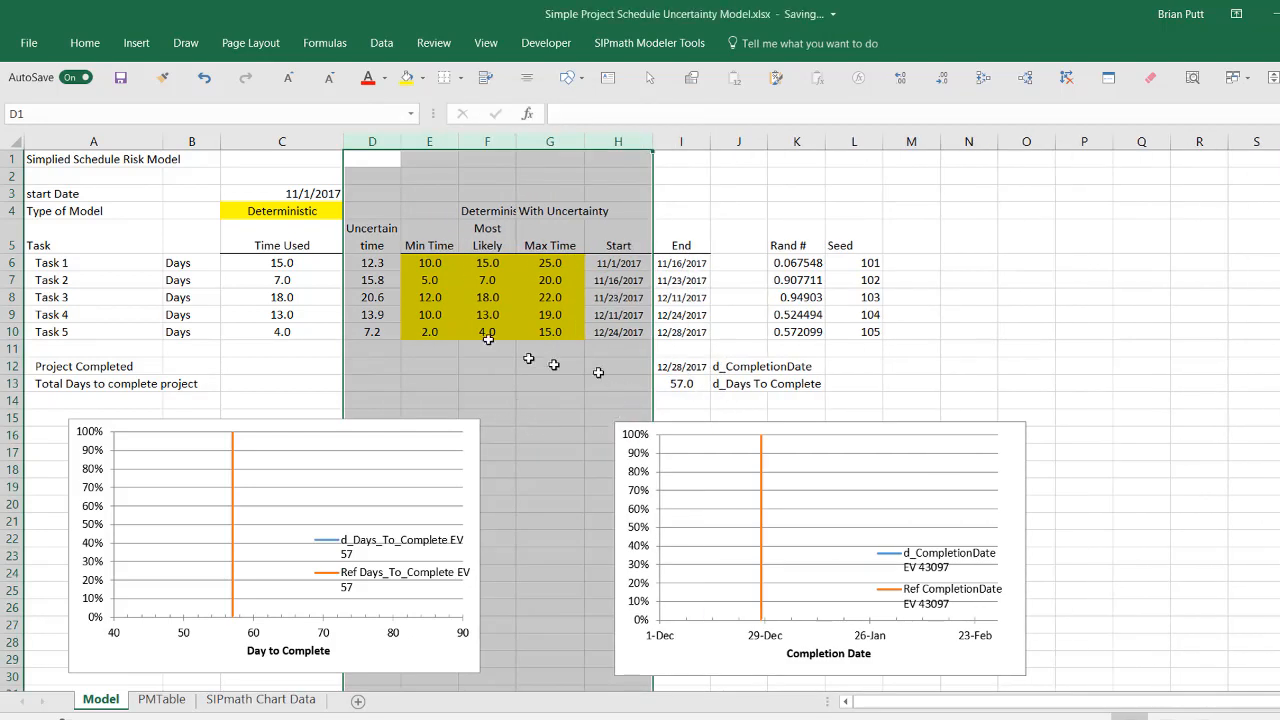
{"action": "left_click", "coordinate": [483, 282]}
{"action": "left_click", "coordinate": [487, 259]}
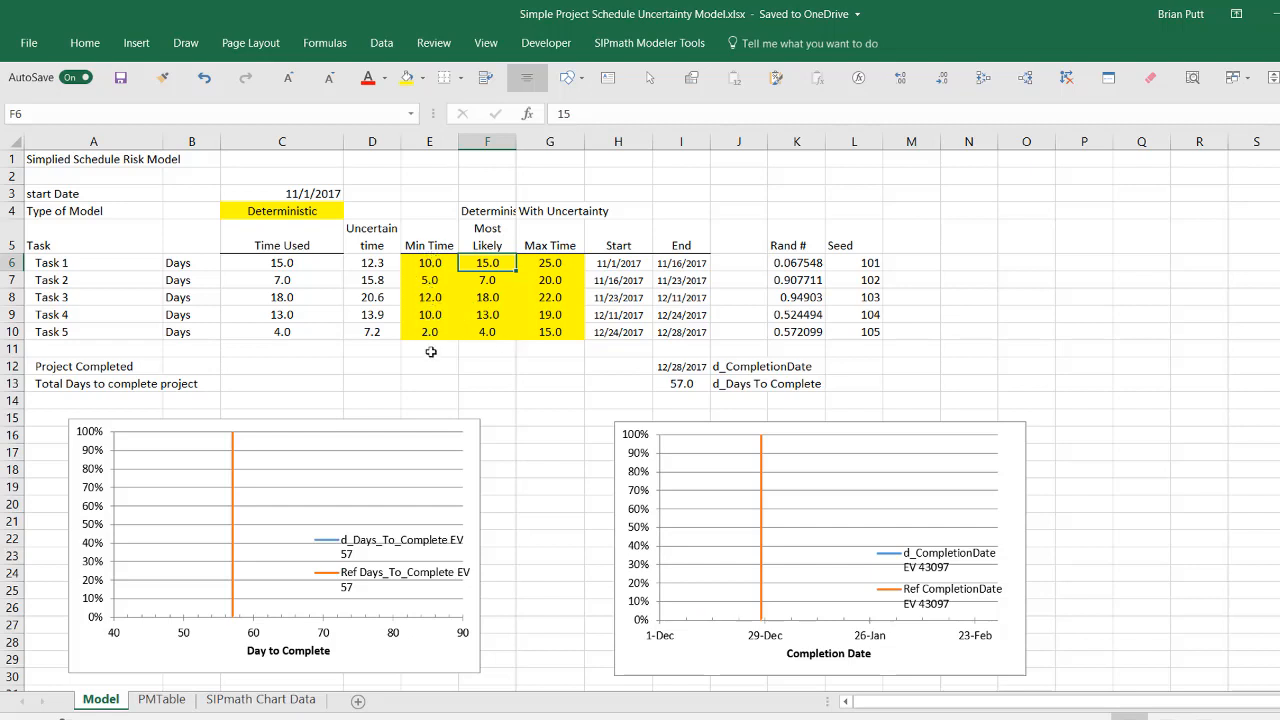
- Switch the Type of Model in cell C4 to With Uncertainty
{"action": "left_click", "coordinate": [296, 212]}
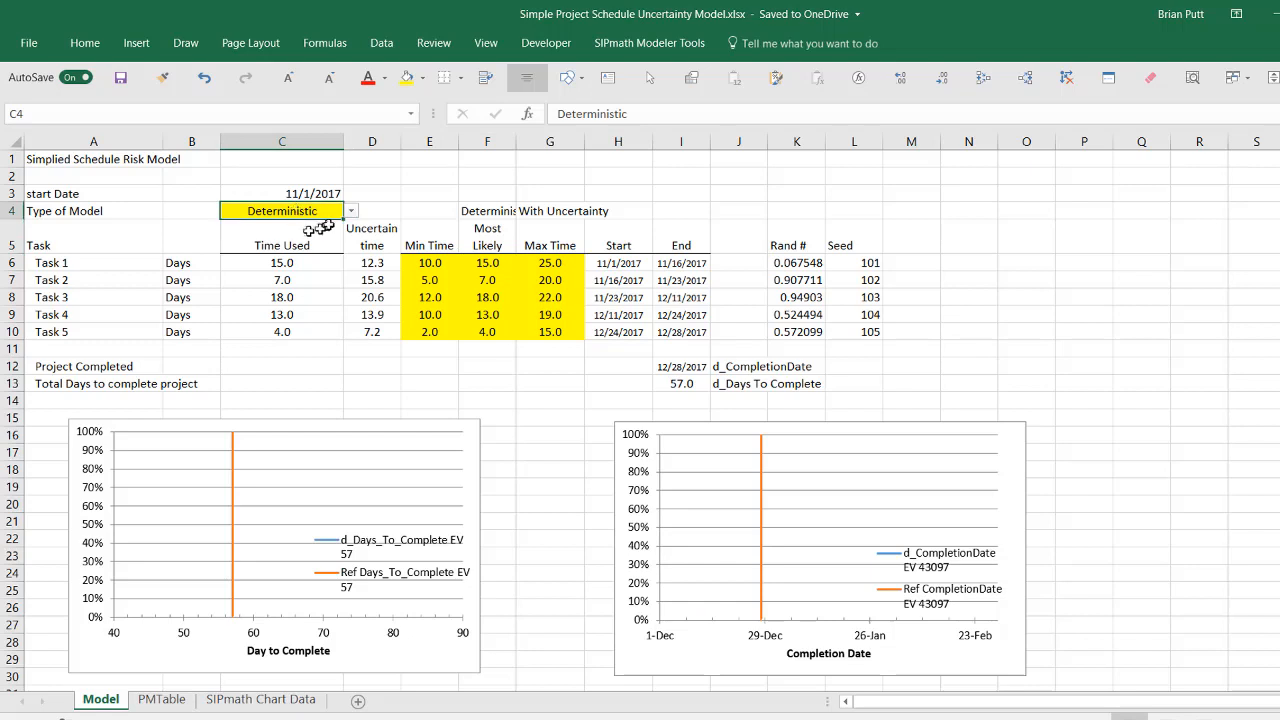
{"action": "left_click", "coordinate": [351, 211]}
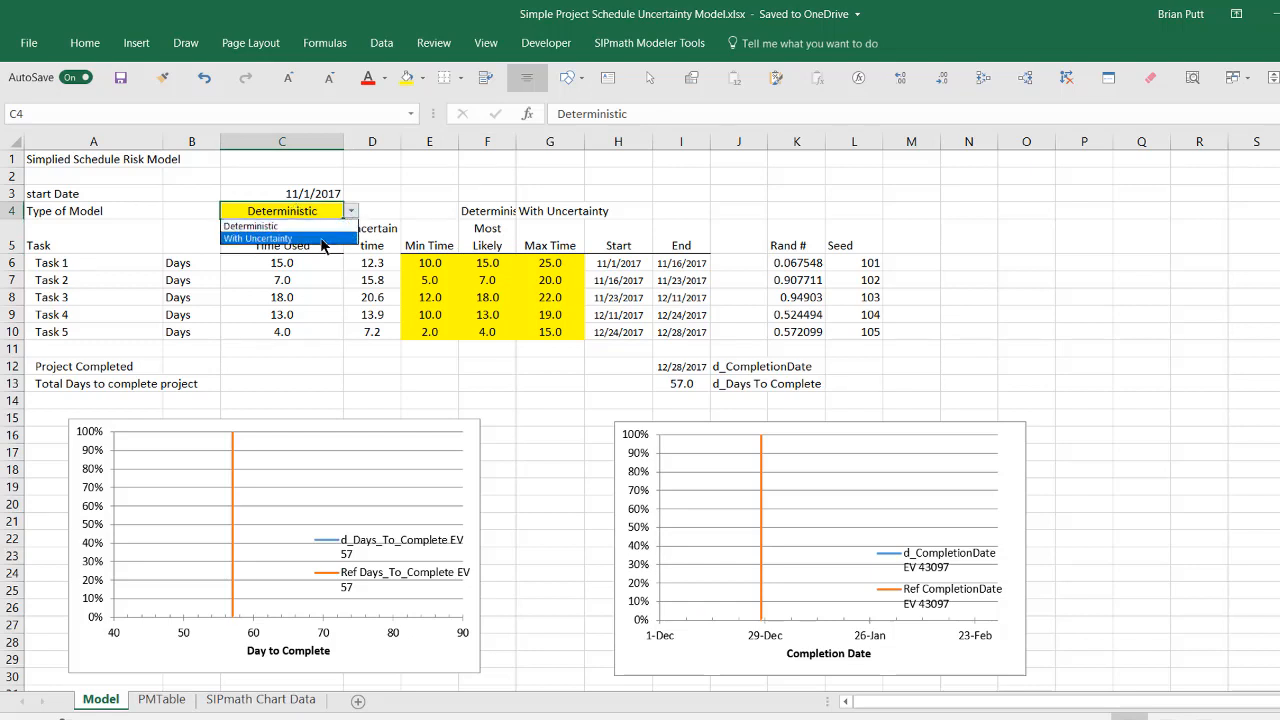
{"action": "left_click", "coordinate": [323, 239]}
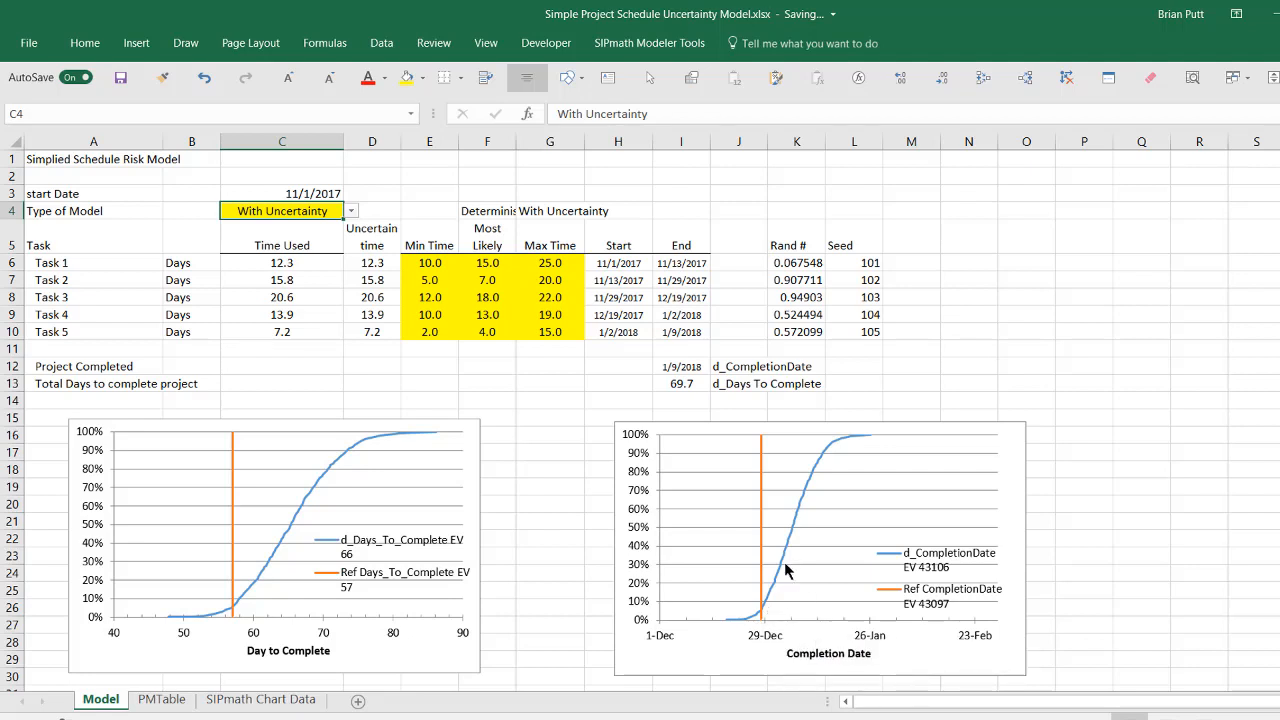
{"action": "mouse_move", "coordinate": [782, 568]}
- Try a Max Time of 30 days for Task 3, including an undo and redo, and set it back to 22
{"action": "left_click", "coordinate": [550, 295]}
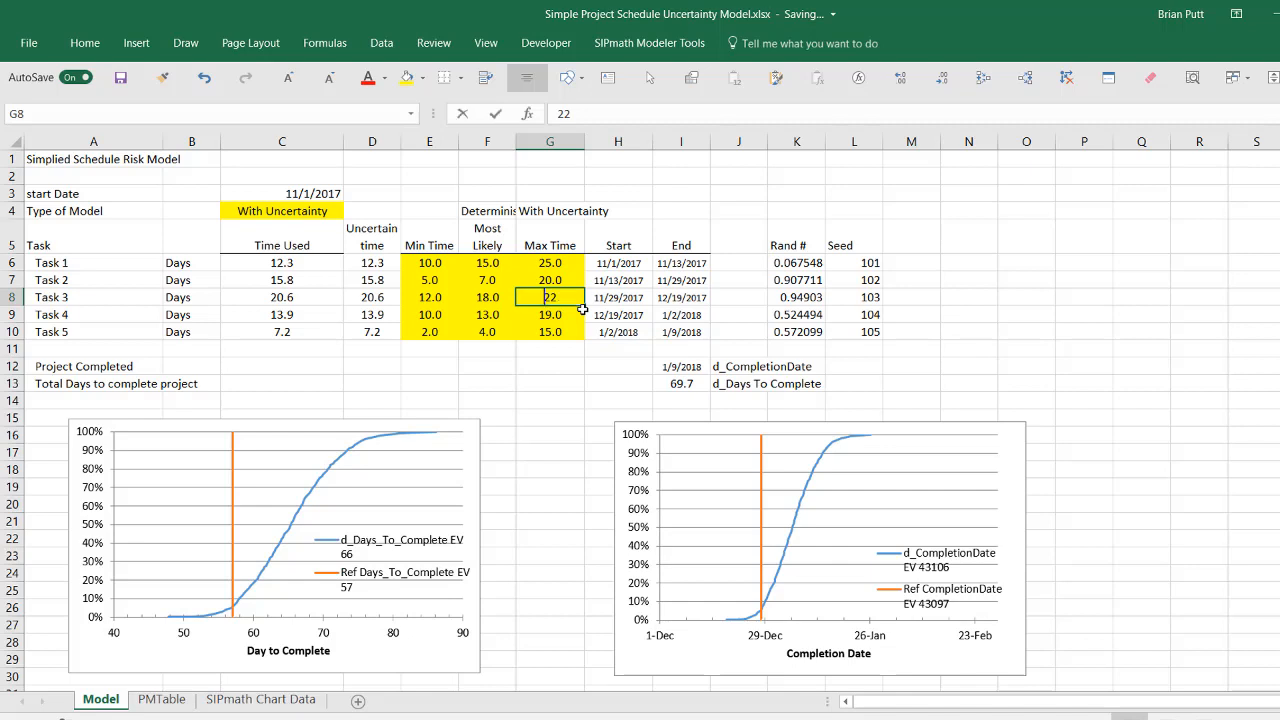
{"action": "type", "text": "30"}
{"action": "key", "text": "ctrl+Return"}
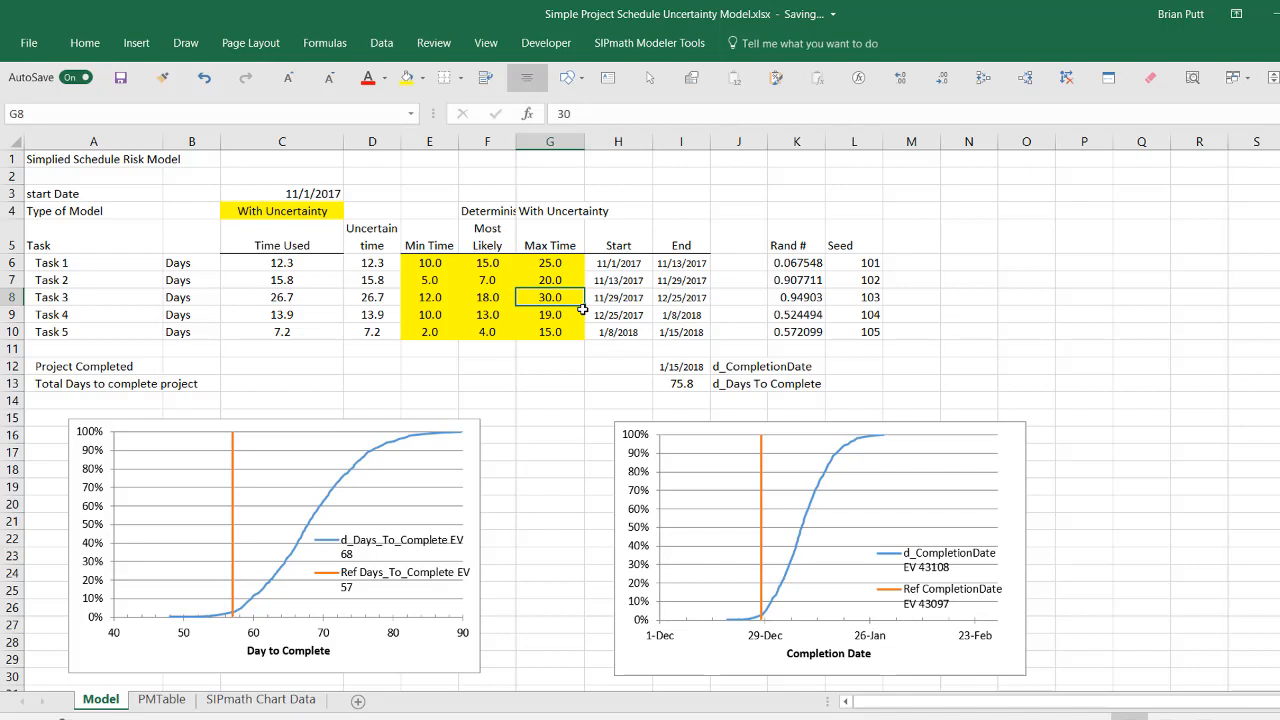
{"action": "left_click", "coordinate": [203, 78]}
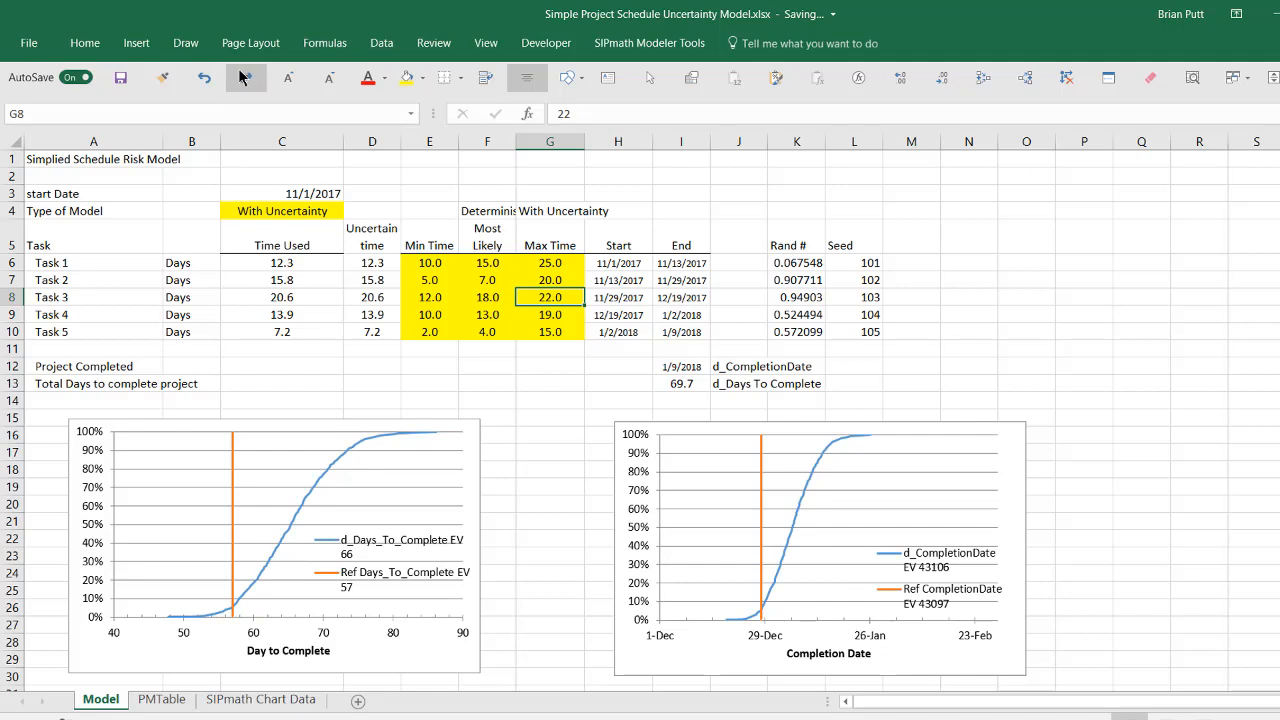
{"action": "left_click", "coordinate": [243, 77]}
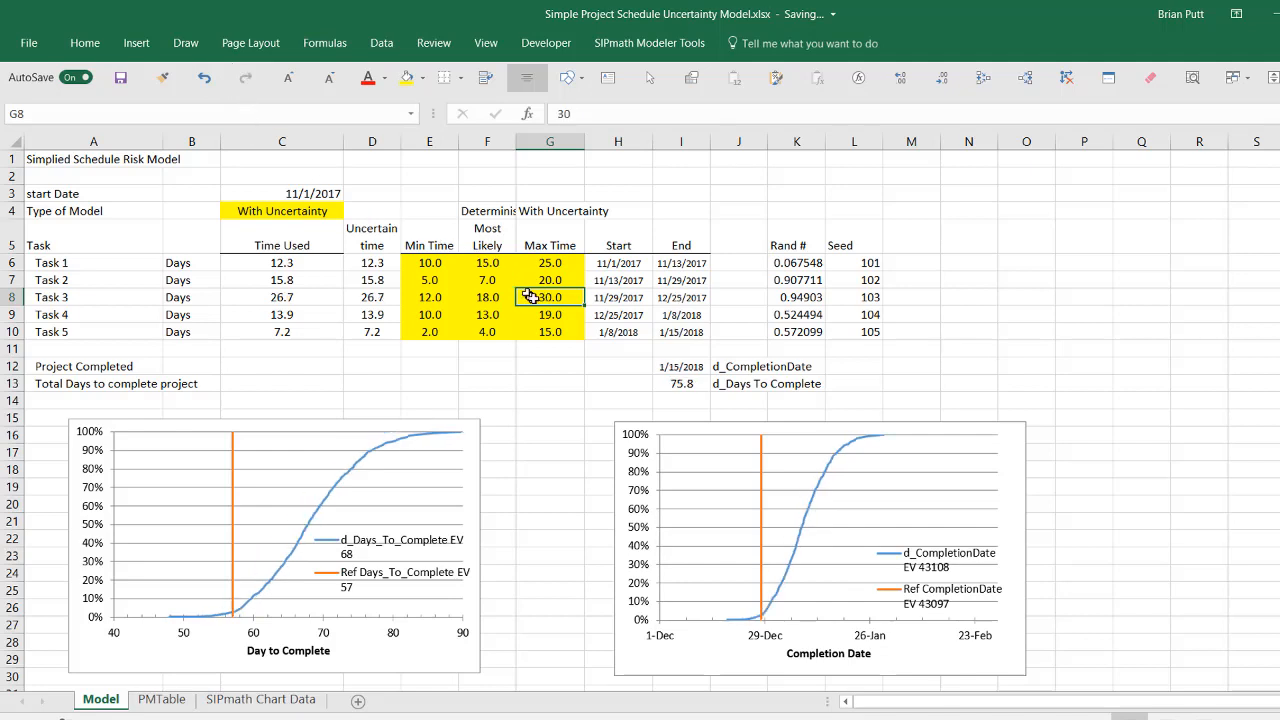
{"action": "type", "text": "22"}
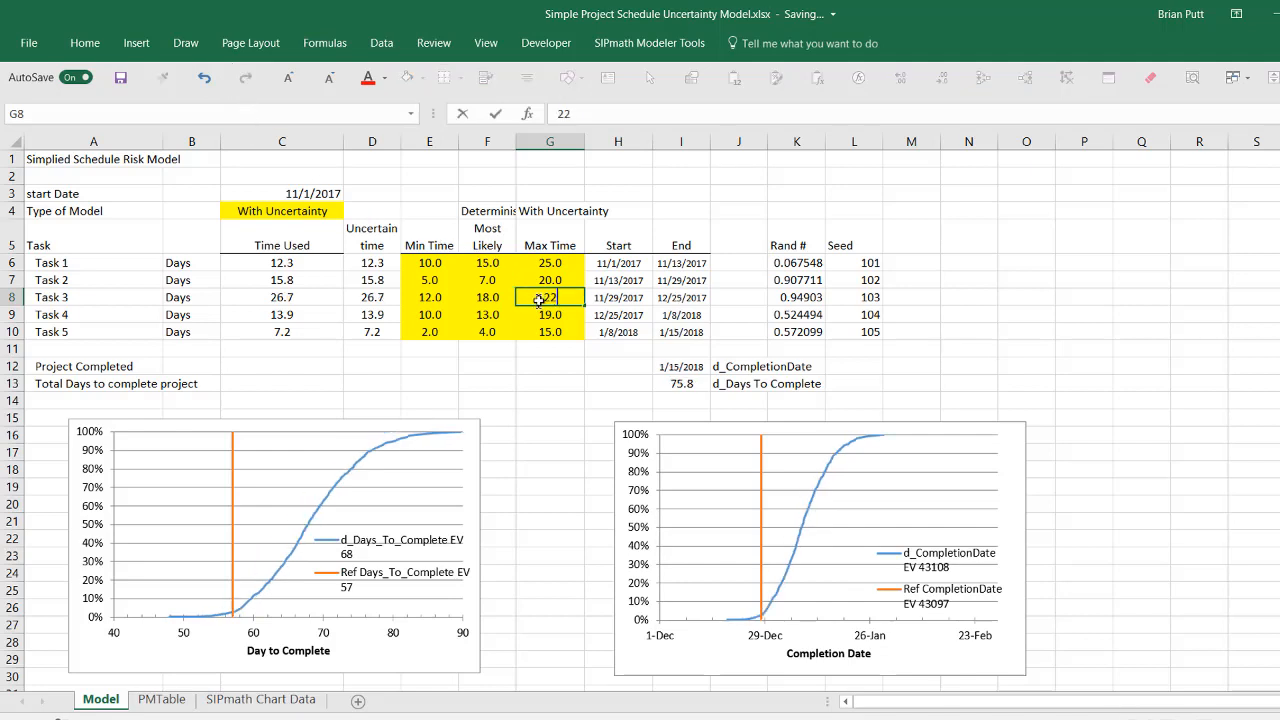
{"action": "key", "text": "ctrl+Return"}
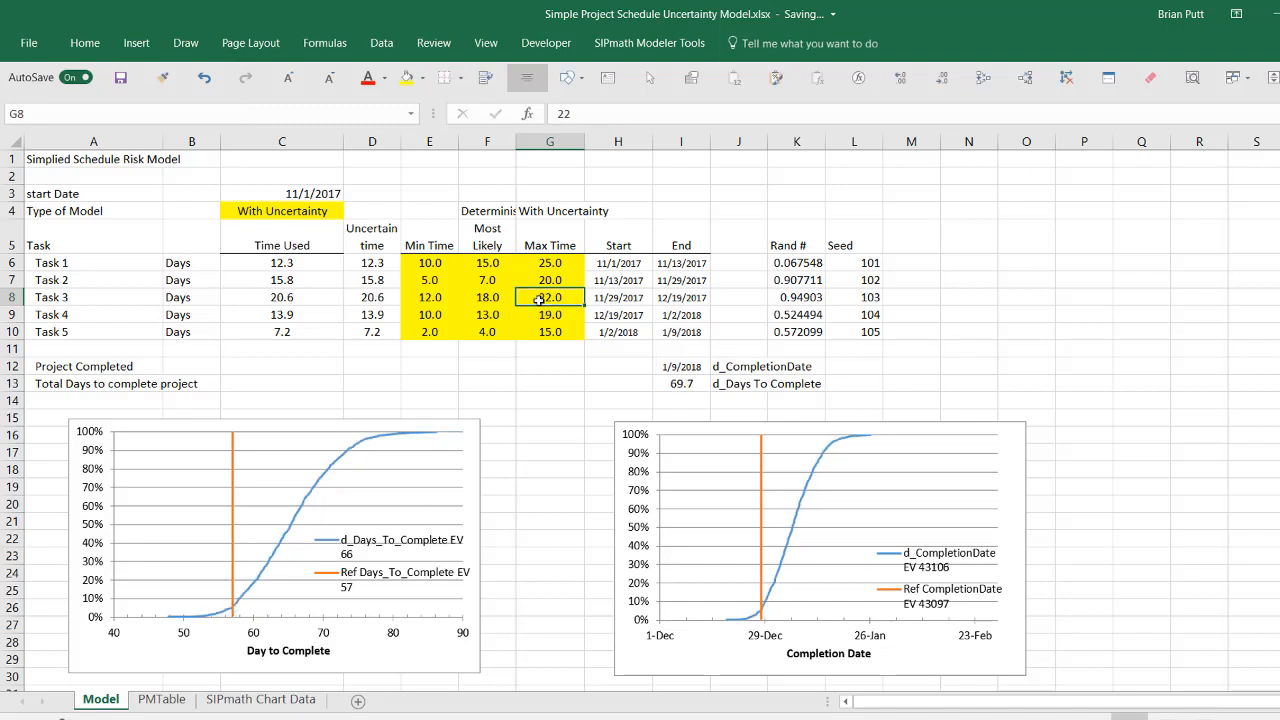
- Set the Max Time of Task 1 to 36 days and that of Task 3 to 30 days
{"action": "key", "text": "Up"}
{"action": "key", "text": "Up"}
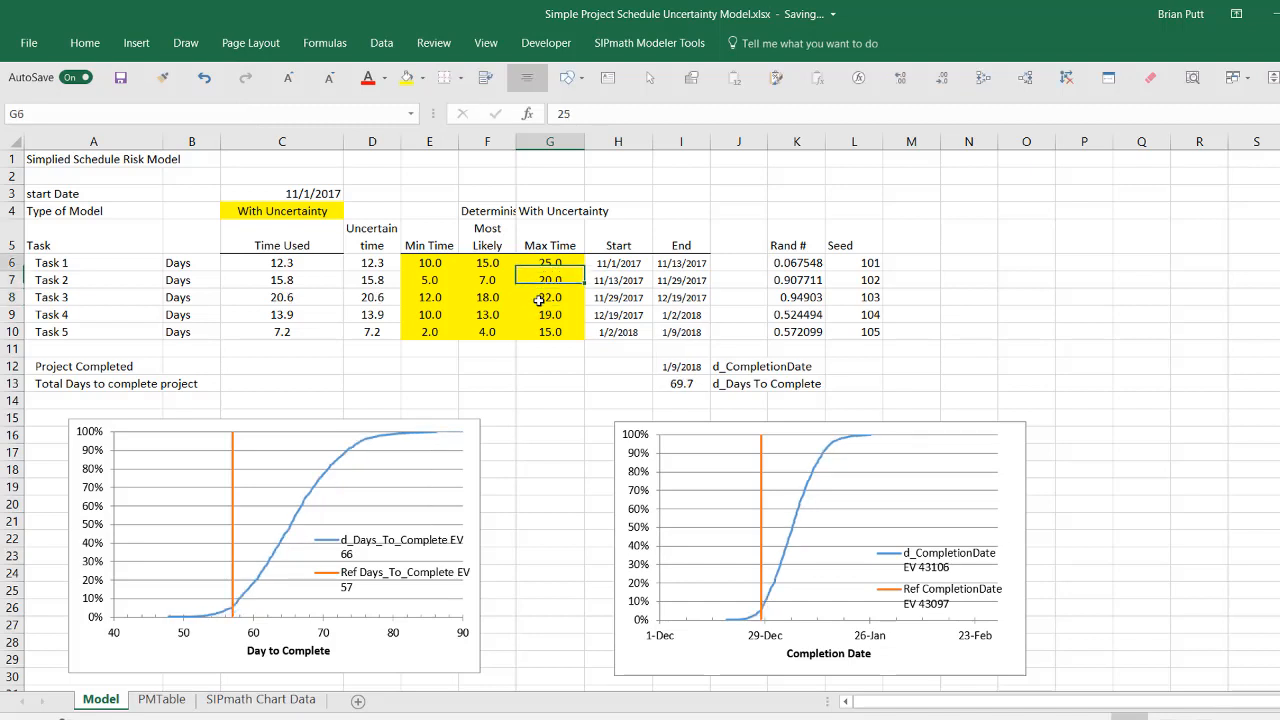
{"action": "type", "text": "36"}
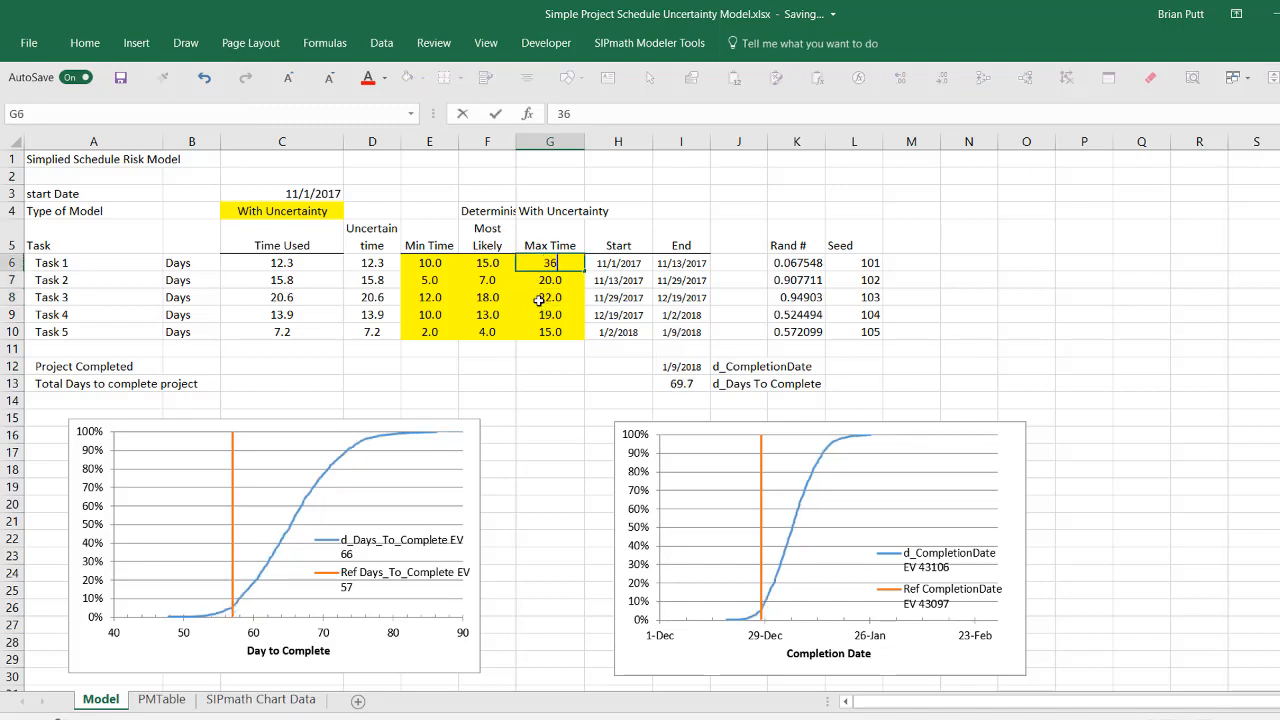
{"action": "key", "text": "ctrl+Return"}
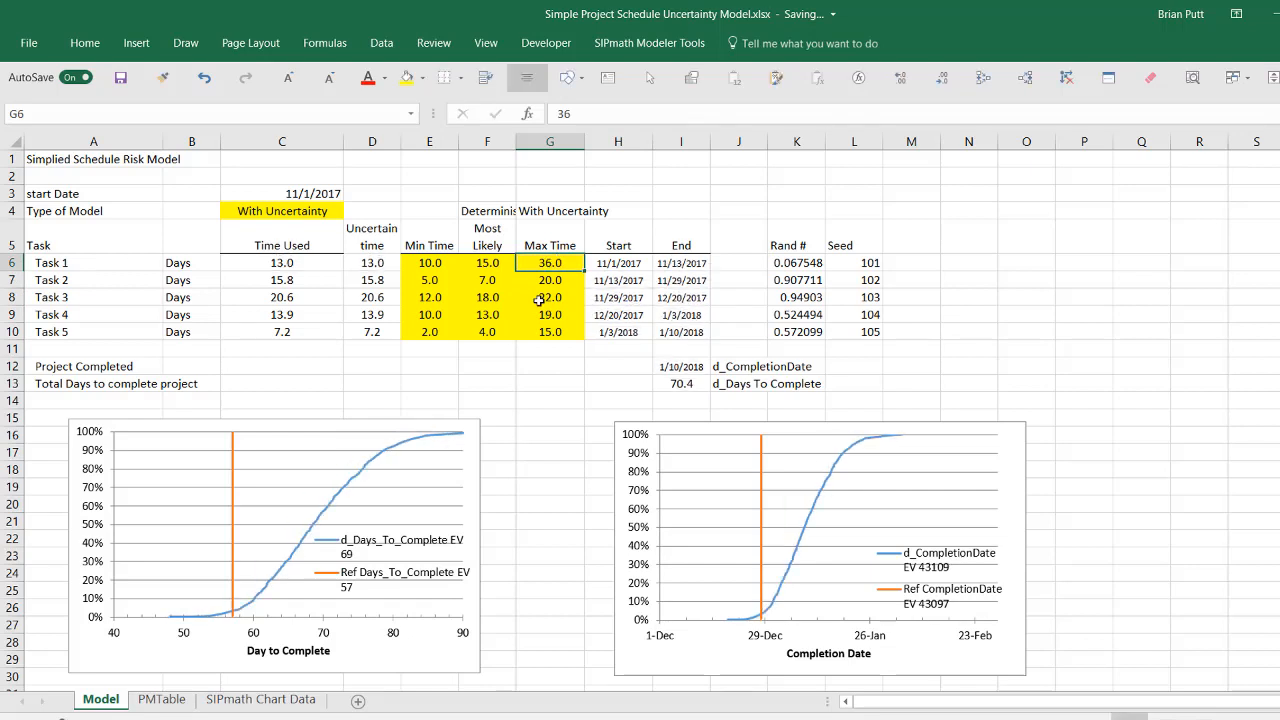
{"action": "key", "text": "Down"}
{"action": "key", "text": "Down"}
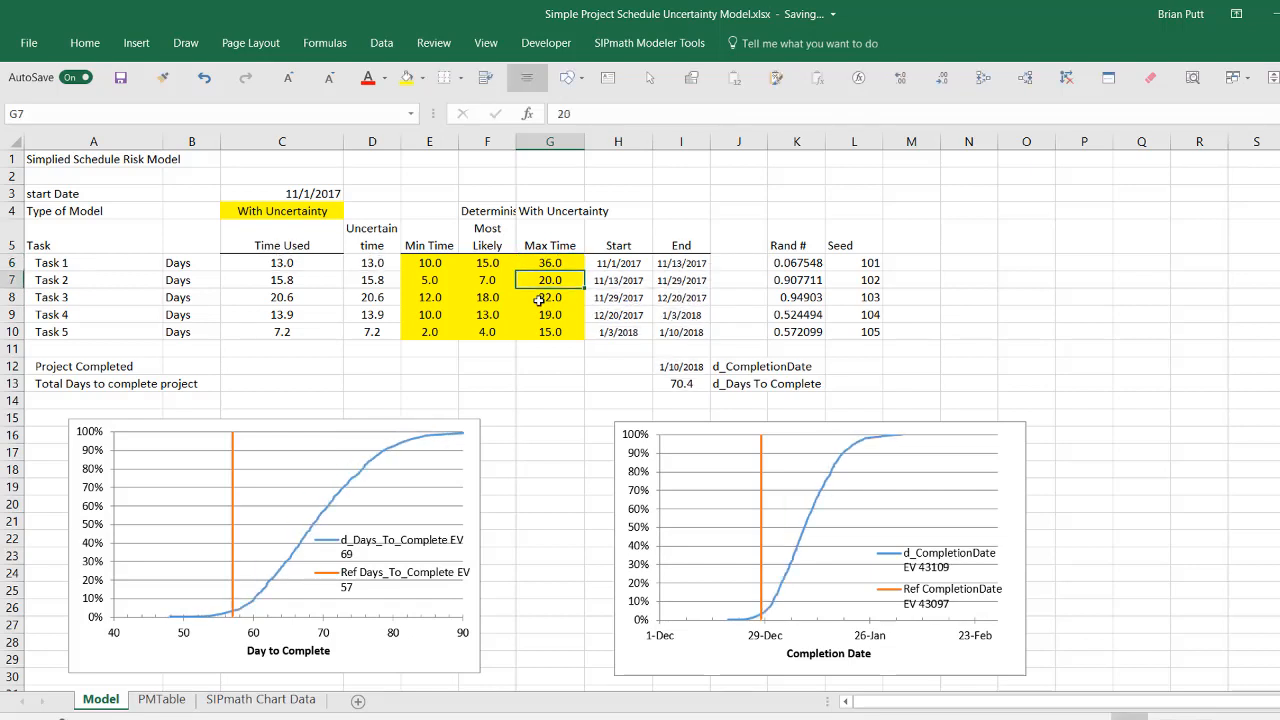
{"action": "type", "text": "30"}
{"action": "key", "text": "ctrl+Return"}
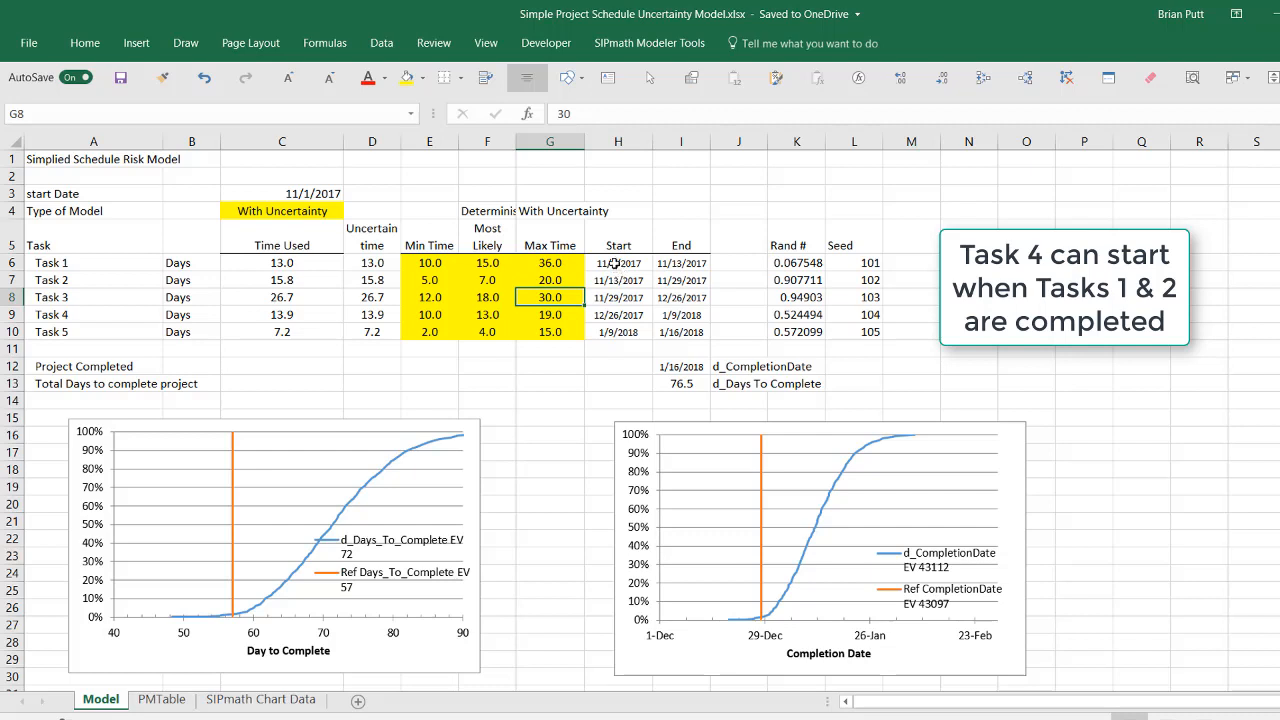
- Make Task 4 start when both Task 1 and Task 2 have ended, using =MAX(I6,I7) in cell H9
{"action": "left_click", "coordinate": [594, 318]}
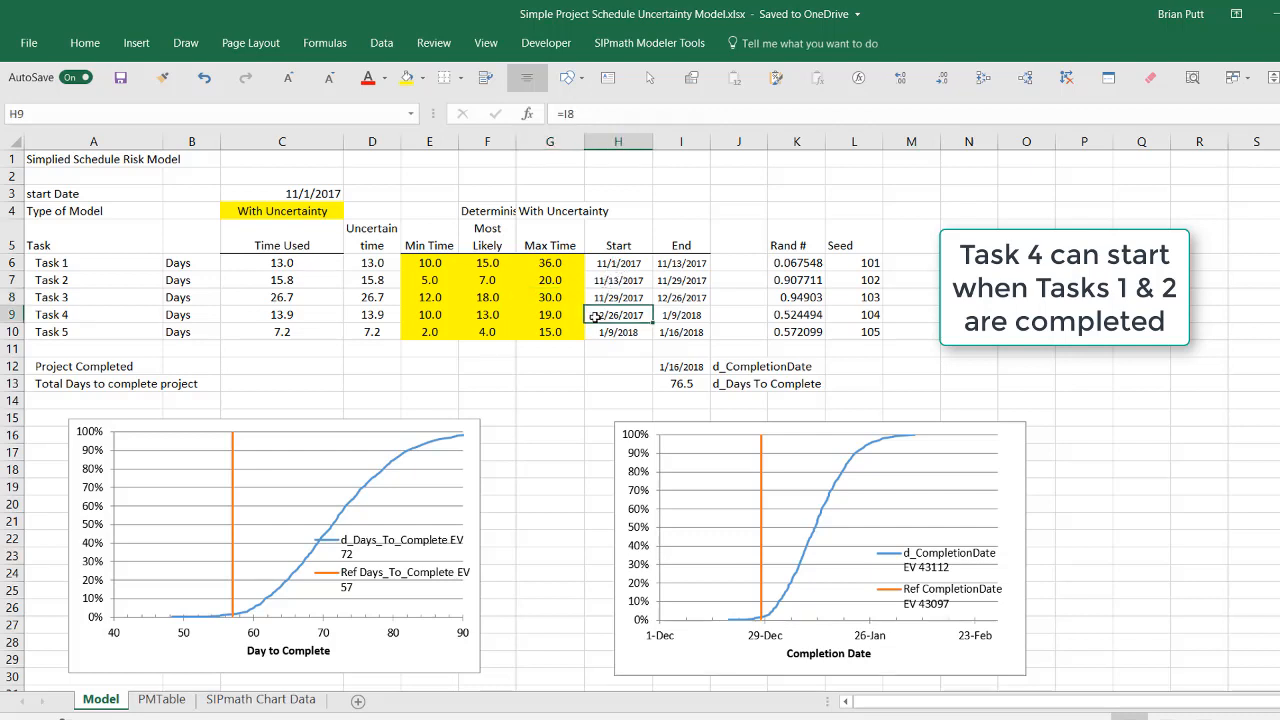
{"action": "left_click", "coordinate": [583, 113]}
{"action": "type", "text": "=max("}
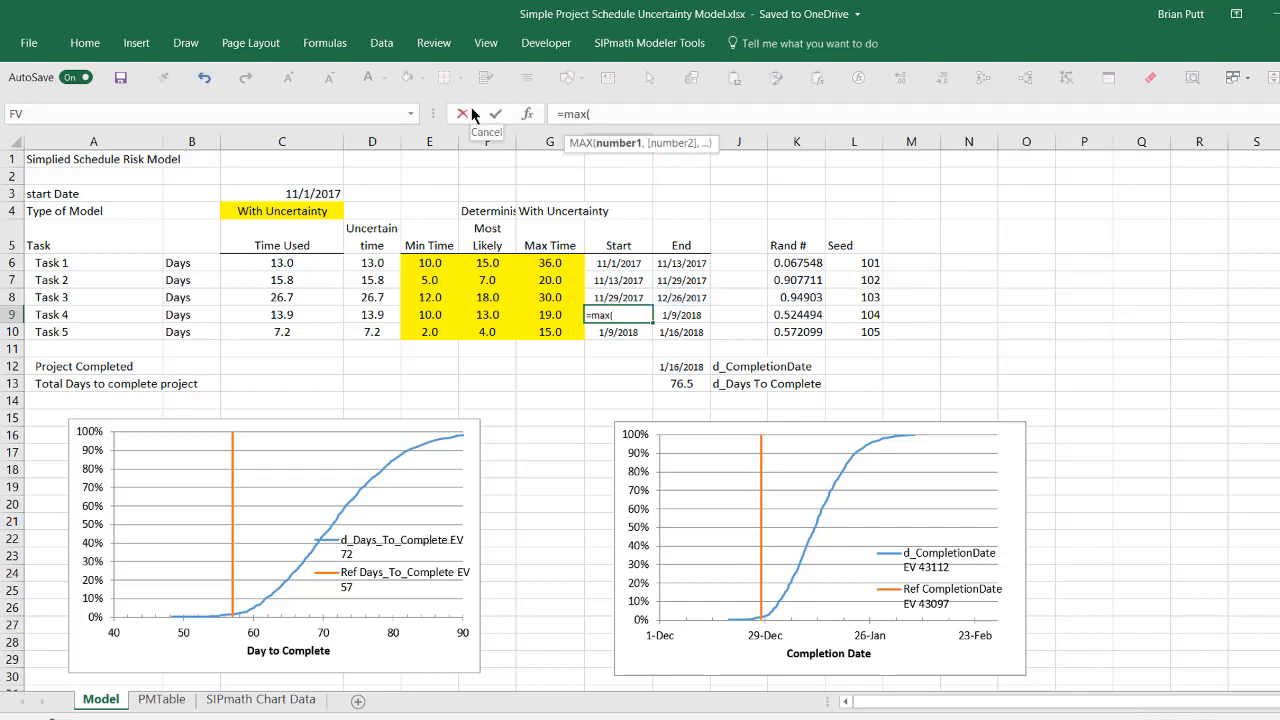
{"action": "left_click", "coordinate": [683, 263]}
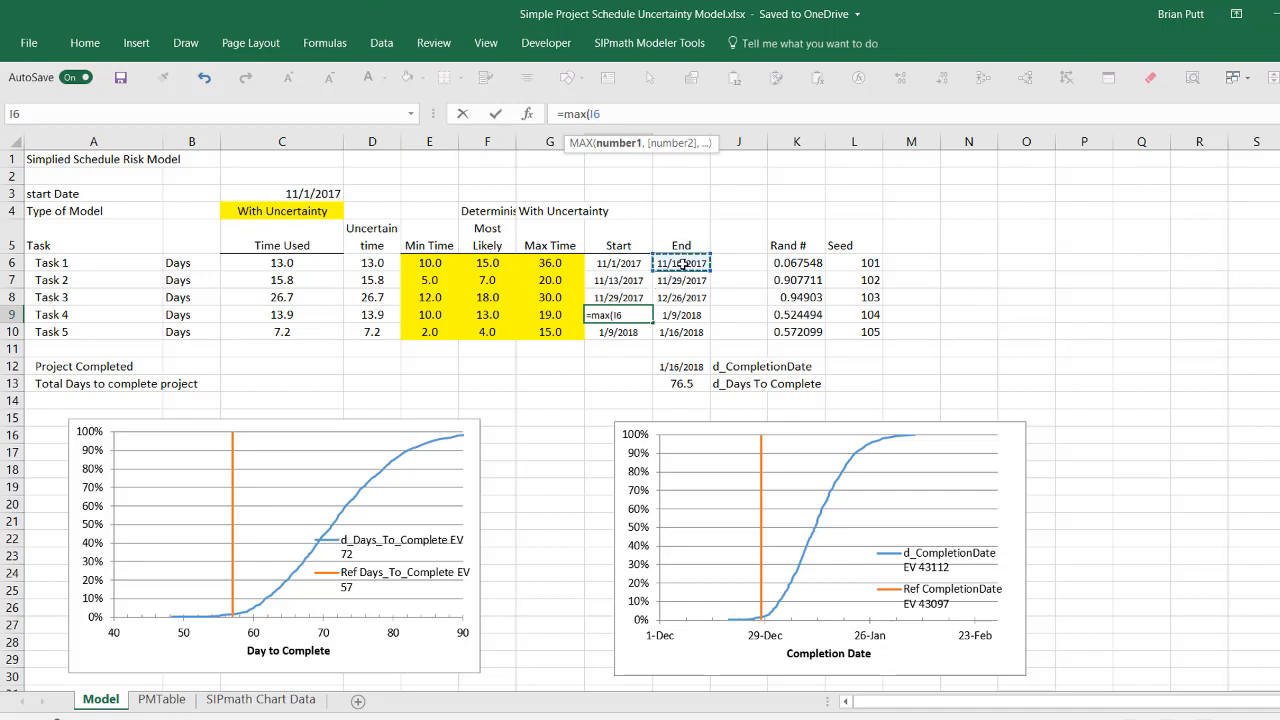
{"action": "type", "text": ","}
{"action": "left_click", "coordinate": [686, 280]}
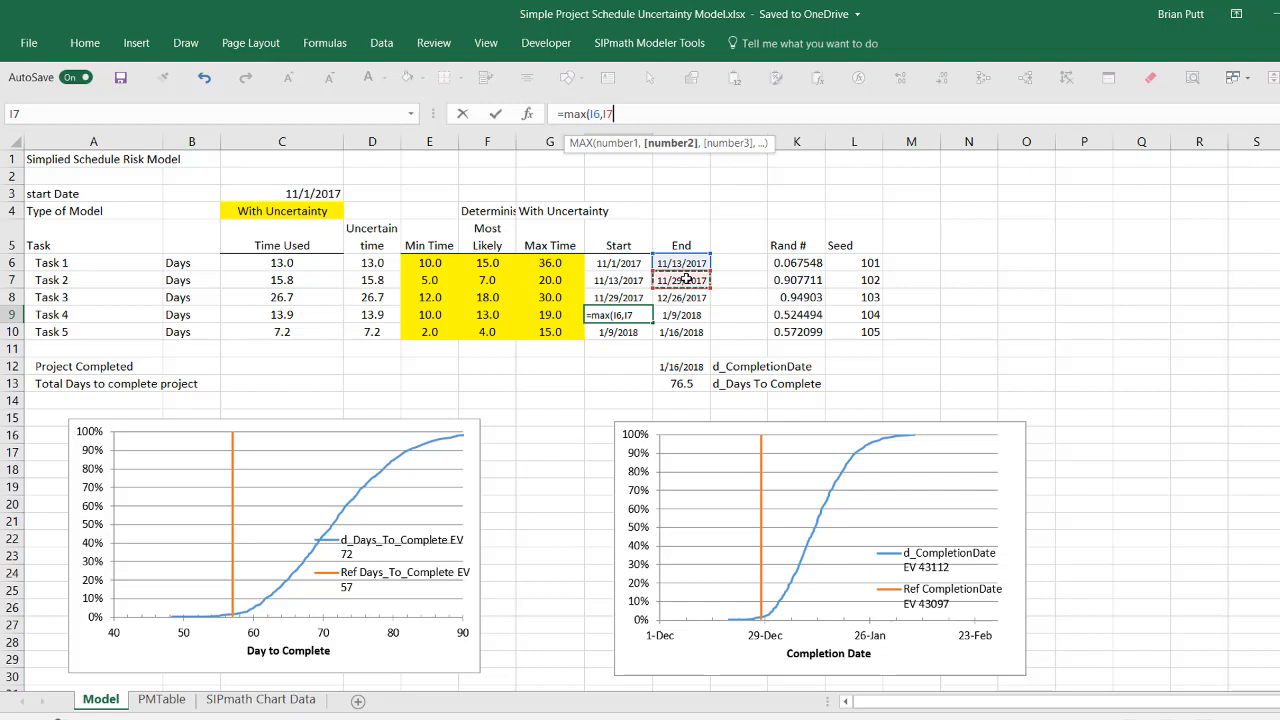
{"action": "type", "text": ")"}
{"action": "key", "text": "ctrl+Return"}
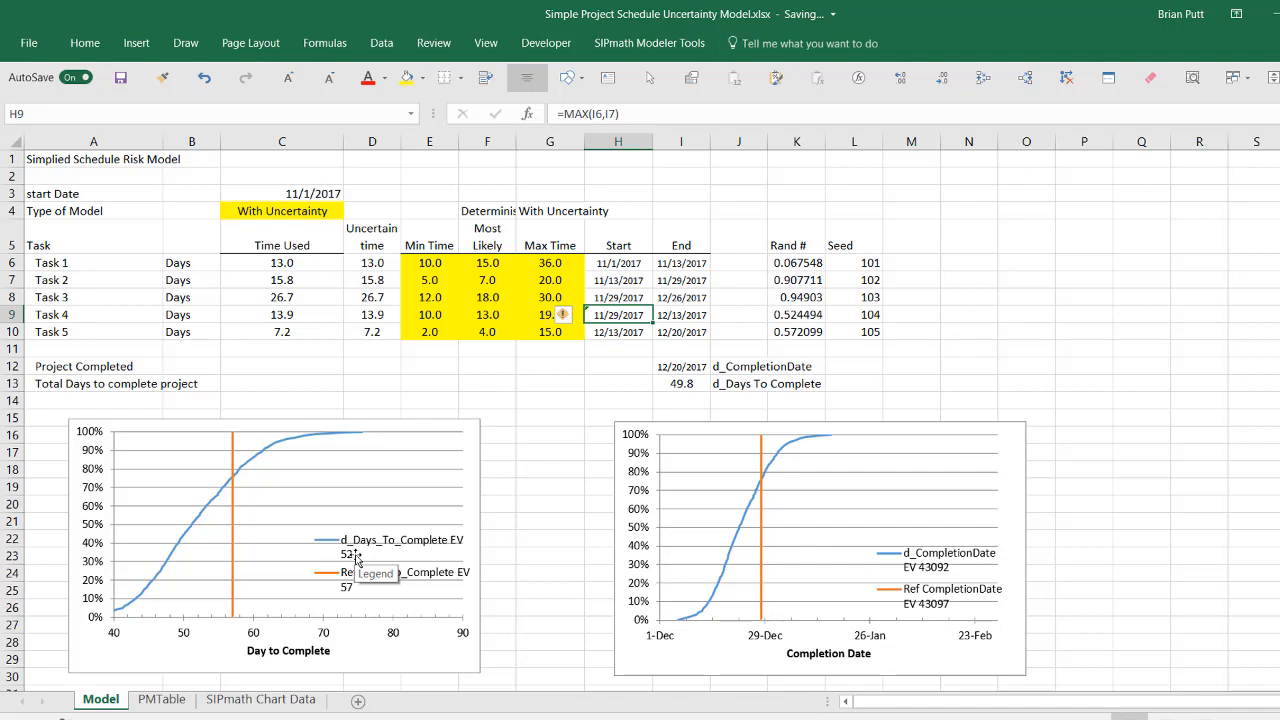
- Add a 5-day delay to Task 4's start date by extending its formula to =MAX(I6,I7)+5
{"action": "left_click", "coordinate": [626, 113]}
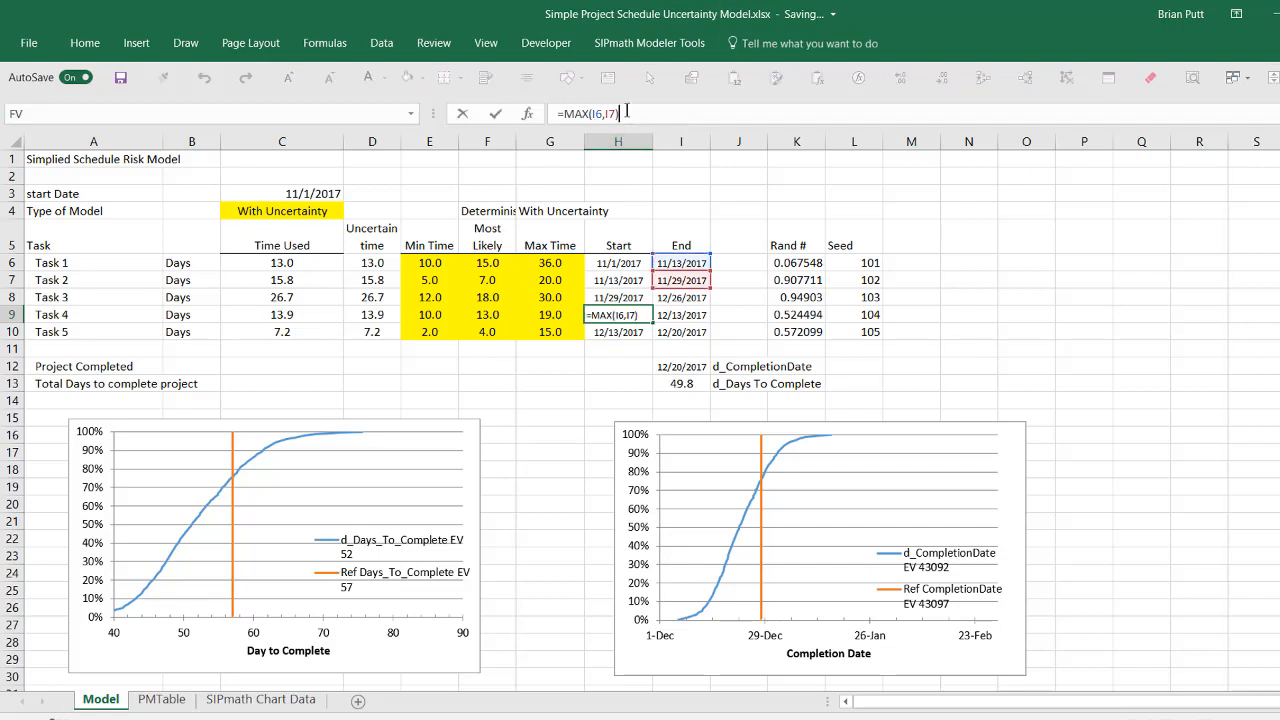
{"action": "type", "text": "+5"}
{"action": "key", "text": "ctrl+Return"}
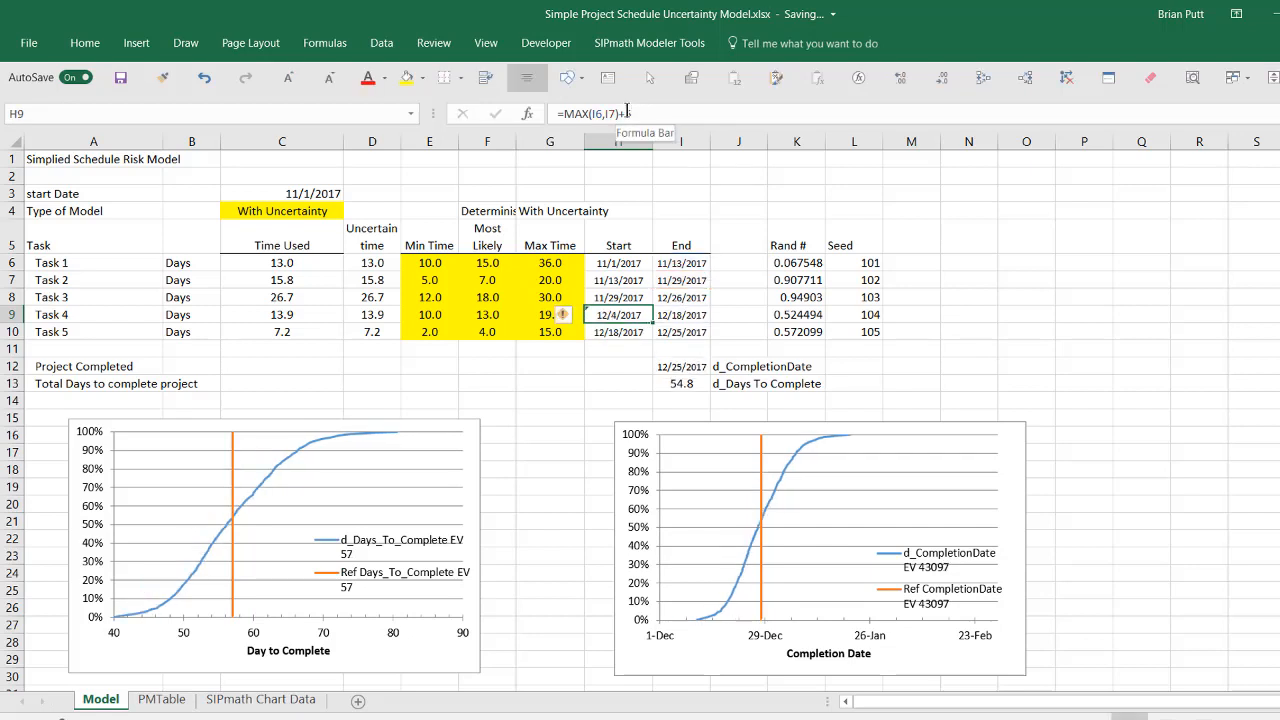